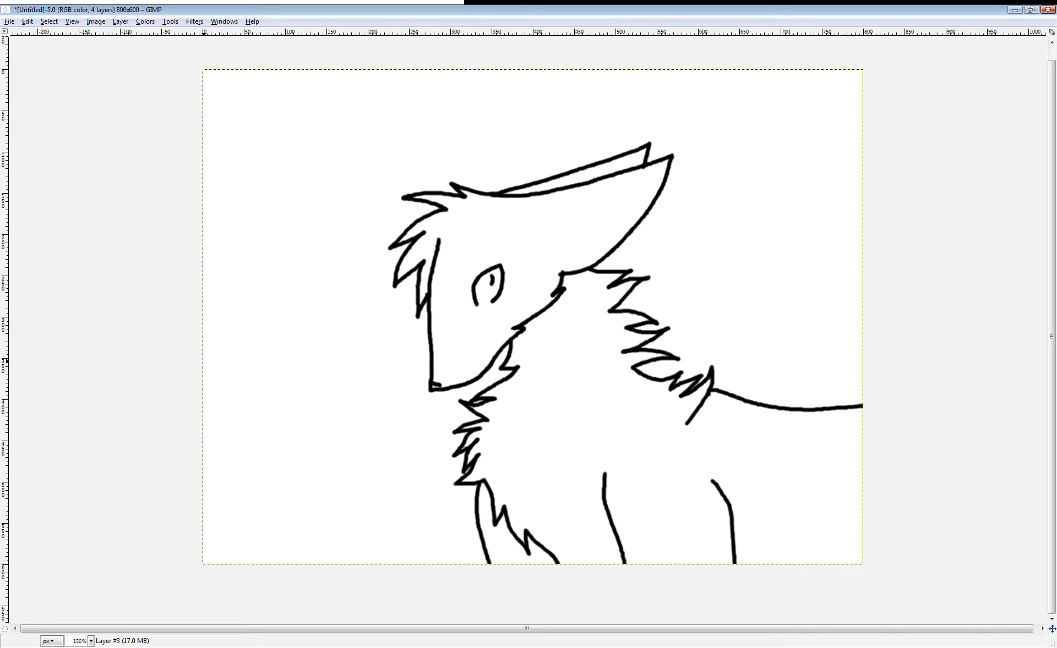
Paint the animal's head, hair, ears, neck and body dark grey beneath the black line art.
mouse_move(447, 241)
left_mouse_down()
mouse_move(432, 373)
mouse_move(453, 381)
mouse_move(470, 371)
mouse_move(438, 386)
mouse_move(481, 369)
mouse_move(513, 325)
mouse_move(543, 313)
mouse_move(539, 301)
mouse_move(579, 265)
mouse_move(571, 268)
mouse_move(612, 255)
mouse_move(580, 269)
mouse_move(635, 223)
mouse_move(660, 161)
mouse_move(498, 198)
mouse_move(621, 156)
mouse_move(591, 168)
mouse_move(638, 165)
mouse_move(638, 155)
mouse_move(598, 177)
mouse_move(642, 160)
mouse_move(526, 200)
mouse_move(505, 192)
mouse_move(571, 188)
mouse_move(411, 205)
mouse_move(443, 212)
mouse_move(412, 227)
mouse_move(404, 245)
mouse_move(410, 264)
mouse_move(399, 277)
mouse_move(409, 282)
mouse_move(428, 253)
mouse_move(420, 300)
mouse_move(455, 217)
left_mouse_up()
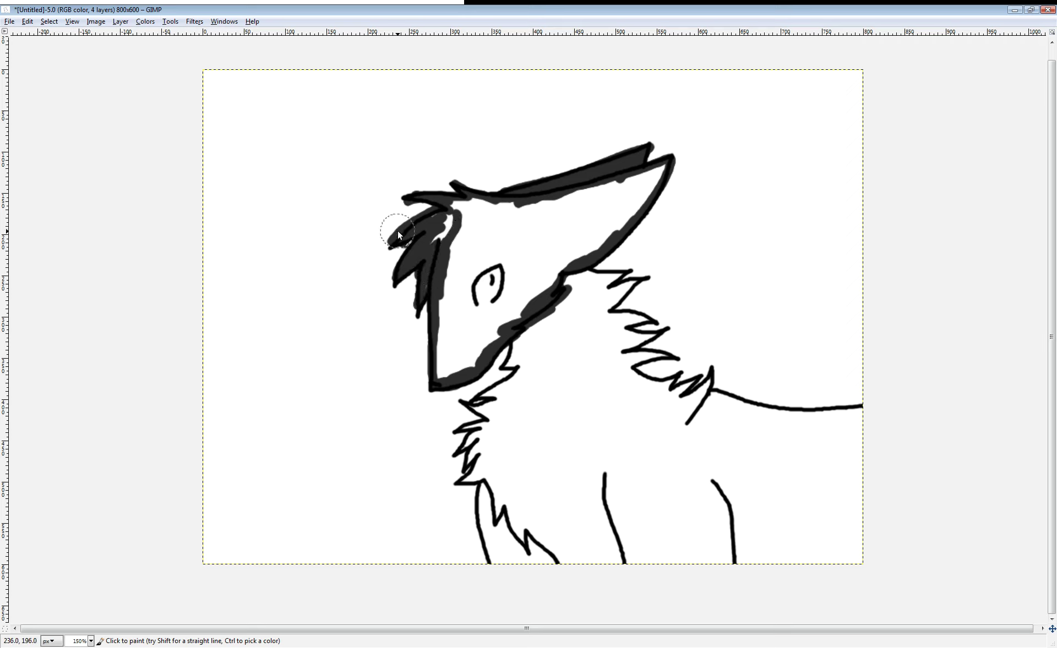
mouse_move(430, 234)
left_mouse_down()
mouse_move(458, 213)
mouse_move(426, 293)
mouse_move(446, 277)
mouse_move(458, 221)
mouse_move(449, 371)
mouse_move(481, 356)
mouse_move(508, 322)
mouse_move(485, 327)
mouse_move(481, 285)
mouse_move(473, 301)
mouse_move(467, 268)
mouse_move(478, 257)
mouse_move(461, 230)
mouse_move(458, 246)
mouse_move(468, 211)
mouse_move(535, 211)
mouse_move(660, 173)
mouse_move(523, 297)
mouse_move(507, 267)
mouse_move(534, 232)
mouse_move(508, 266)
mouse_move(518, 284)
mouse_move(501, 294)
mouse_move(505, 271)
mouse_move(516, 360)
mouse_move(530, 365)
mouse_move(479, 400)
mouse_move(495, 406)
mouse_move(484, 436)
mouse_move(469, 435)
mouse_move(484, 465)
mouse_move(505, 472)
mouse_move(499, 495)
mouse_move(564, 556)
mouse_move(578, 558)
mouse_move(564, 553)
mouse_move(572, 542)
mouse_move(613, 537)
mouse_move(494, 537)
mouse_move(550, 566)
left_mouse_up()
mouse_move(589, 429)
left_mouse_down()
mouse_move(649, 559)
mouse_move(704, 446)
mouse_move(681, 527)
mouse_move(738, 537)
mouse_move(695, 523)
mouse_move(859, 485)
mouse_move(861, 472)
mouse_move(600, 419)
mouse_move(619, 373)
mouse_move(881, 439)
mouse_move(891, 410)
mouse_move(845, 401)
mouse_move(763, 516)
left_mouse_up()
mouse_move(690, 498)
left_mouse_down()
mouse_move(561, 511)
mouse_move(502, 433)
mouse_move(536, 361)
mouse_move(497, 437)
mouse_move(518, 460)
mouse_move(555, 378)
mouse_move(574, 460)
mouse_move(533, 367)
mouse_move(589, 368)
mouse_move(642, 335)
mouse_move(606, 333)
mouse_move(632, 312)
mouse_move(621, 320)
mouse_move(608, 274)
mouse_move(580, 277)
mouse_move(591, 295)
mouse_move(588, 318)
left_mouse_up()
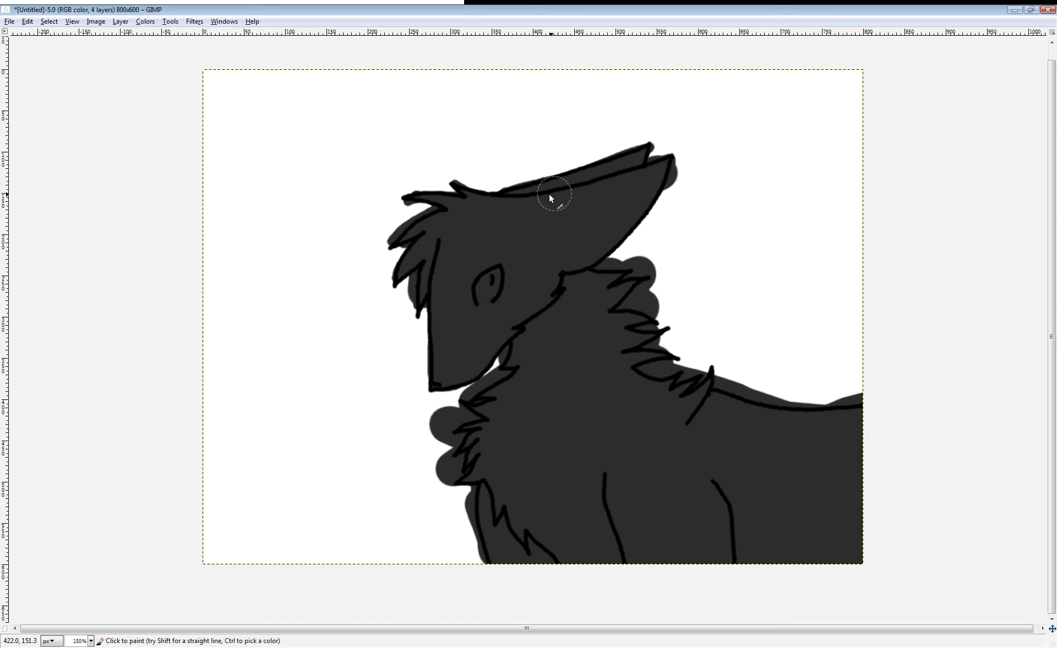
Paint both ears turquoise, and paint the outer half of the front ear white.
left_click(514, 182)
mouse_move(521, 186)
left_mouse_down()
mouse_move(669, 154)
mouse_move(606, 203)
mouse_move(668, 171)
left_mouse_up()
mouse_move(624, 221)
left_mouse_down()
mouse_move(590, 254)
mouse_move(569, 257)
mouse_move(591, 231)
mouse_move(571, 227)
mouse_move(591, 204)
mouse_move(557, 213)
mouse_move(530, 196)
mouse_move(556, 236)
left_mouse_up()
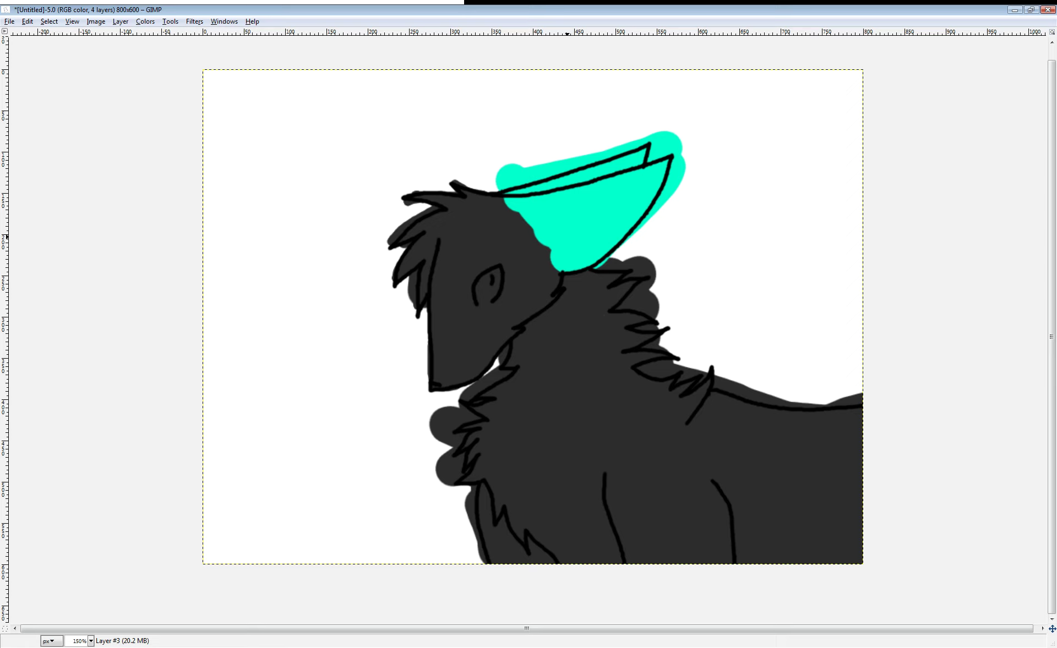
mouse_move(622, 207)
left_mouse_down()
mouse_move(677, 206)
mouse_move(680, 170)
mouse_move(599, 198)
mouse_move(625, 235)
left_mouse_up()
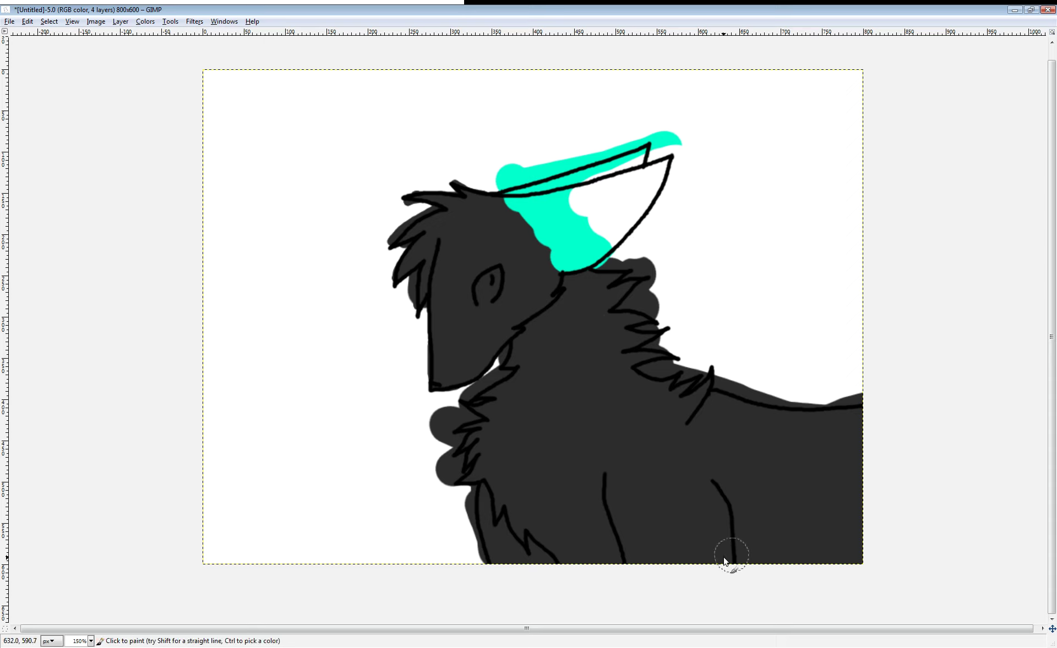
Paint both front legs turquoise and the throat and chest fur white.
mouse_move(633, 559)
left_mouse_down()
mouse_move(619, 537)
mouse_move(653, 500)
mouse_move(649, 564)
mouse_move(633, 512)
mouse_move(724, 572)
mouse_move(710, 507)
mouse_move(690, 479)
mouse_move(652, 476)
left_mouse_up()
mouse_move(492, 548)
left_mouse_down()
mouse_move(496, 566)
mouse_move(553, 561)
left_mouse_up()
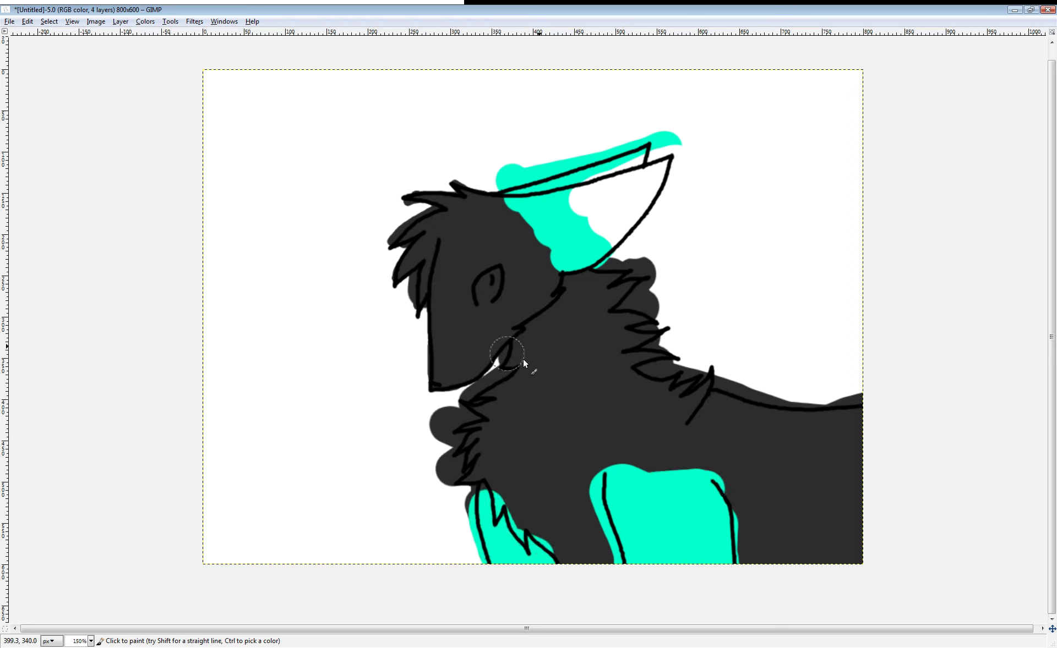
mouse_move(538, 345)
left_mouse_down()
mouse_move(470, 467)
mouse_move(511, 445)
mouse_move(513, 484)
mouse_move(549, 327)
mouse_move(534, 331)
mouse_move(561, 332)
mouse_move(528, 383)
mouse_move(513, 427)
mouse_move(523, 434)
mouse_move(504, 468)
mouse_move(521, 479)
mouse_move(523, 498)
mouse_move(507, 498)
mouse_move(535, 519)
left_mouse_up()
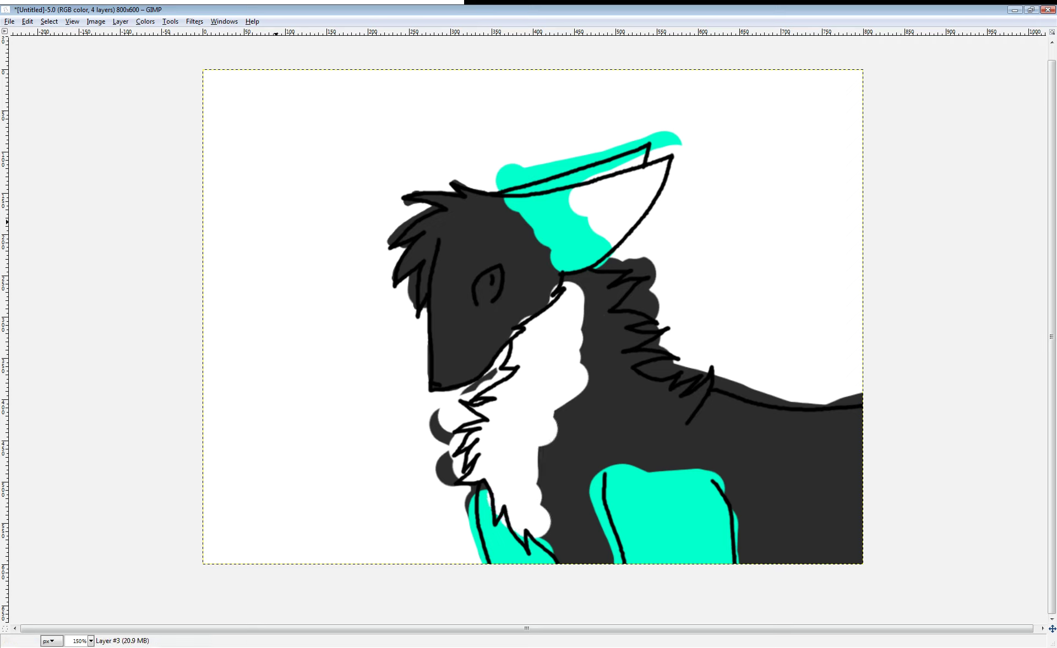
Colour the eye turquoise and blend a dark blue pupil into its centre.
left_click(489, 279)
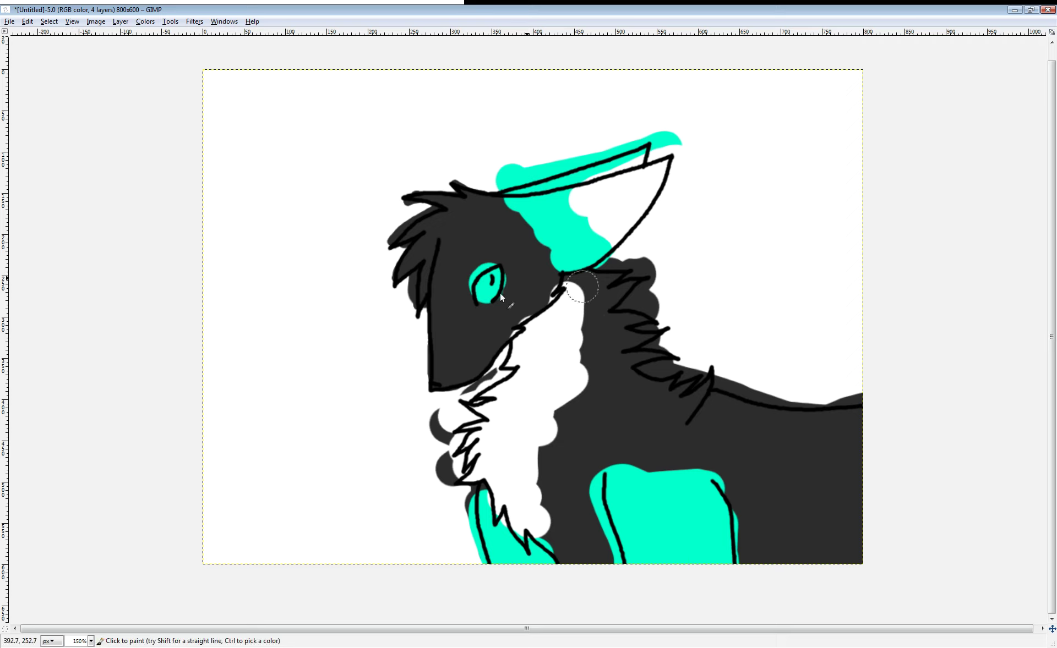
left_click_drag(489, 287, 492, 284)
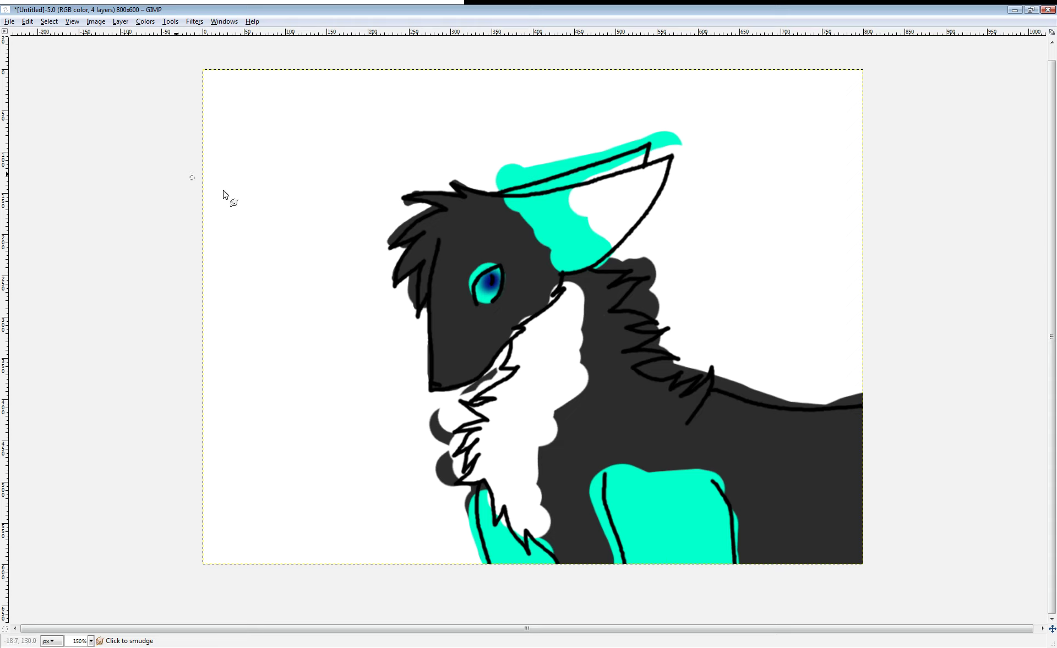
Draw a curved black collar outline around the neck with a row of pointed spikes, erasing the band line inside them.
key("p")
mouse_move(512, 347)
left_mouse_down()
mouse_move(558, 331)
mouse_move(611, 286)
left_mouse_up()
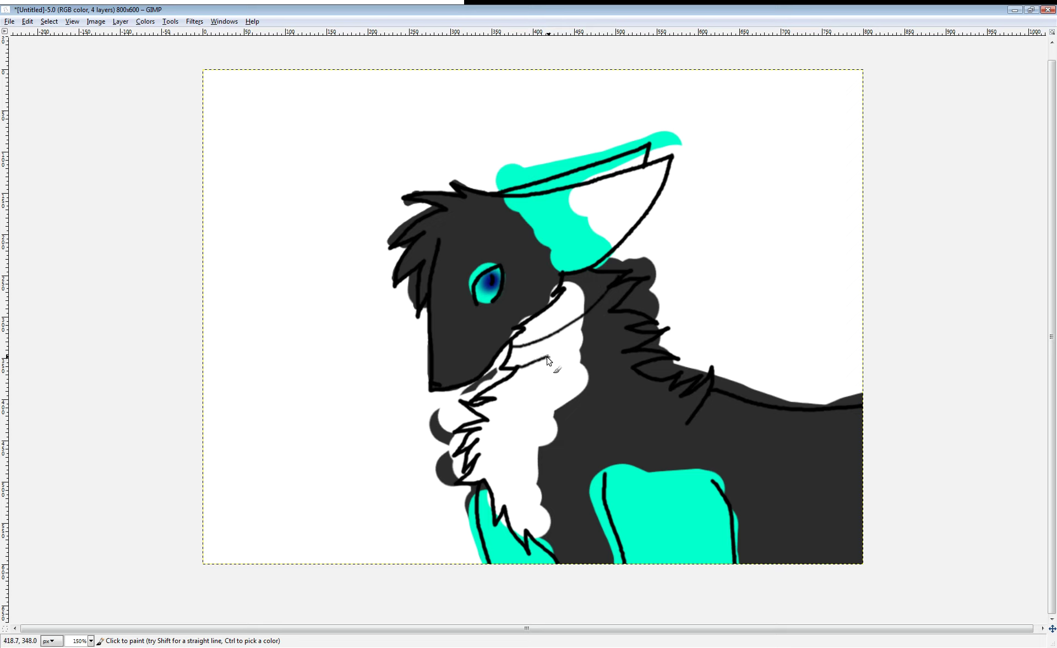
left_click_drag(540, 361, 622, 311)
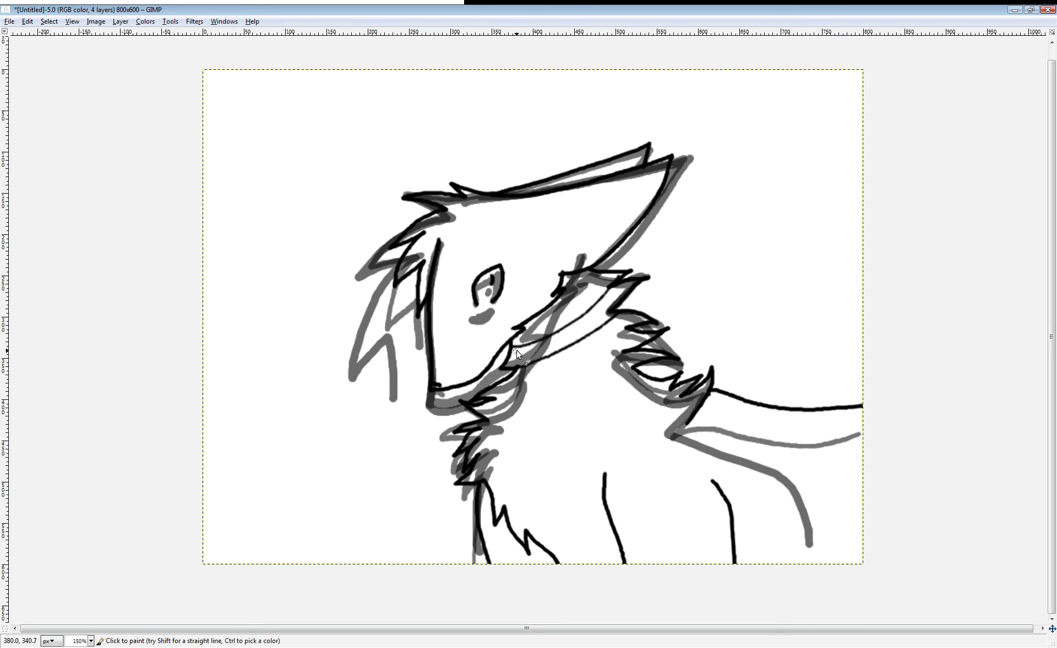
mouse_move(515, 352)
left_mouse_down()
mouse_move(497, 358)
mouse_move(510, 364)
left_mouse_up()
mouse_move(527, 358)
left_mouse_down()
mouse_move(535, 380)
mouse_move(566, 361)
mouse_move(559, 341)
mouse_move(592, 332)
mouse_move(569, 330)
mouse_move(597, 318)
mouse_move(603, 336)
mouse_move(605, 316)
mouse_move(592, 318)
mouse_move(627, 293)
left_mouse_up()
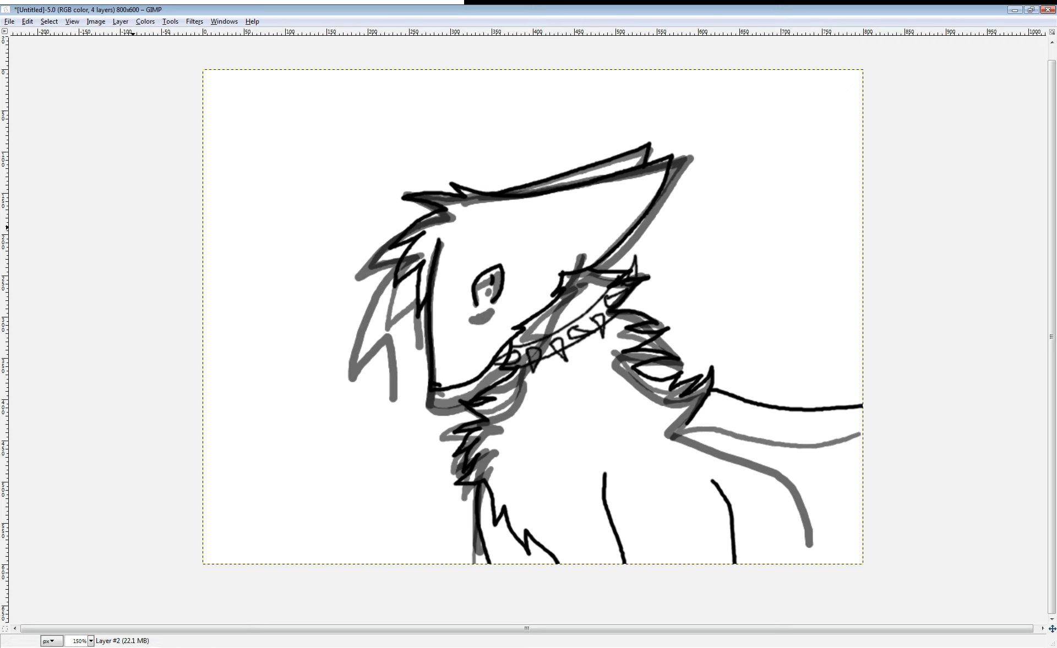
left_click(559, 350)
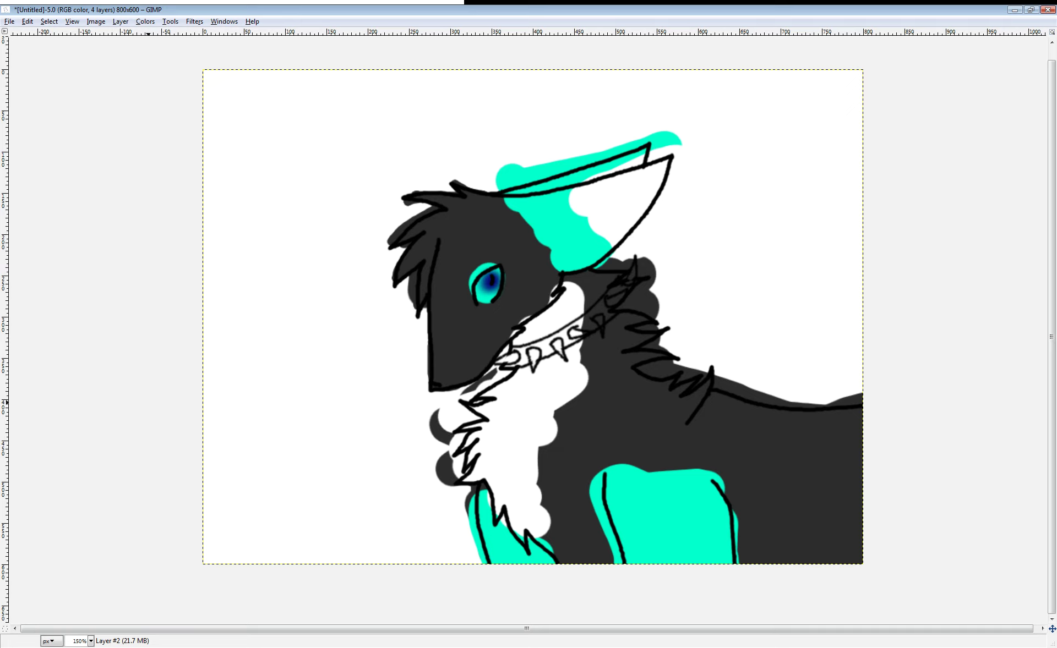
Paint the collar band turquoise along its whole length, undoing the first stroke.
mouse_move(526, 350)
left_mouse_down()
mouse_move(514, 349)
mouse_move(524, 359)
left_mouse_up()
key("ctrl+z")
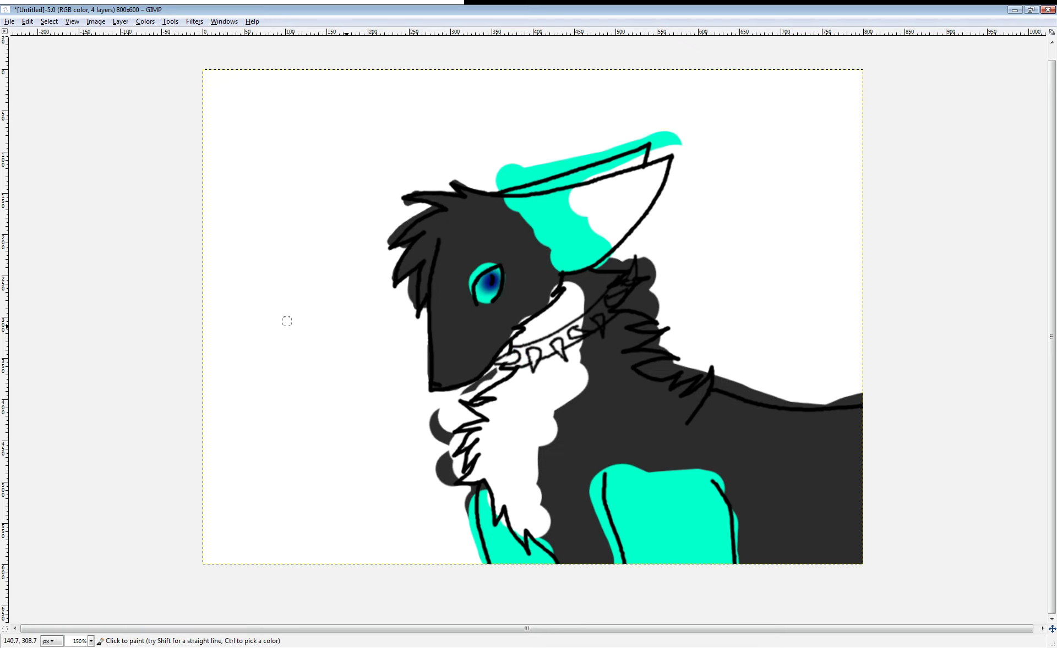
mouse_move(524, 355)
left_mouse_down()
mouse_move(576, 339)
mouse_move(572, 328)
mouse_move(608, 317)
mouse_move(626, 289)
left_mouse_up()
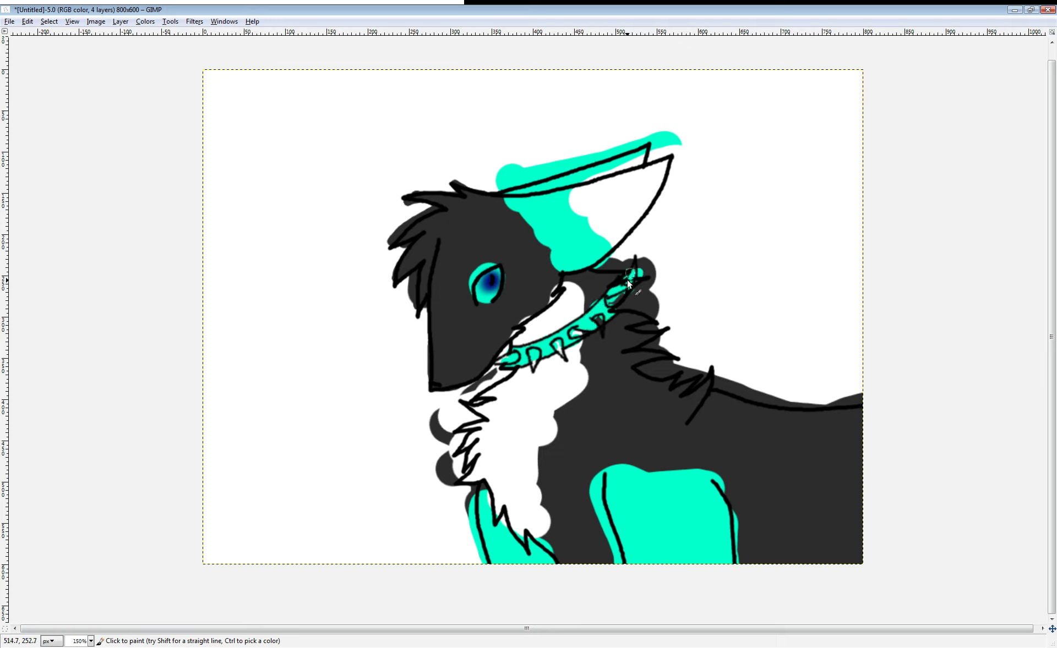
left_click_drag(629, 273, 612, 302)
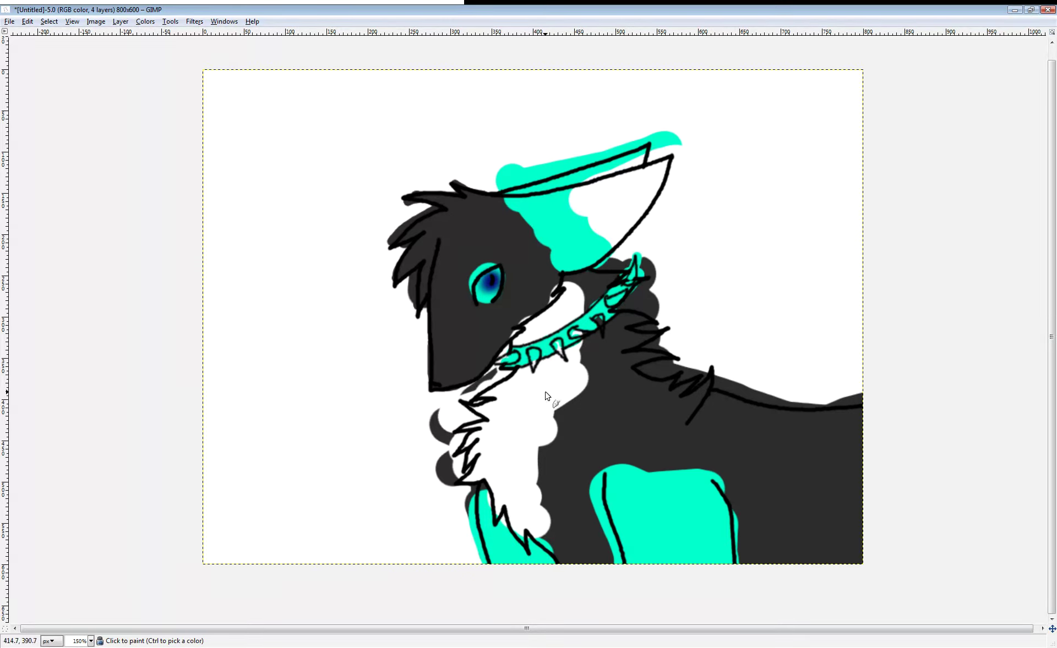
Colour the collar's spikes white, including the one at the back of the neck.
left_click(535, 363)
mouse_move(515, 356)
left_mouse_down()
mouse_move(558, 353)
mouse_move(574, 332)
mouse_move(599, 326)
left_mouse_up()
left_click(571, 360)
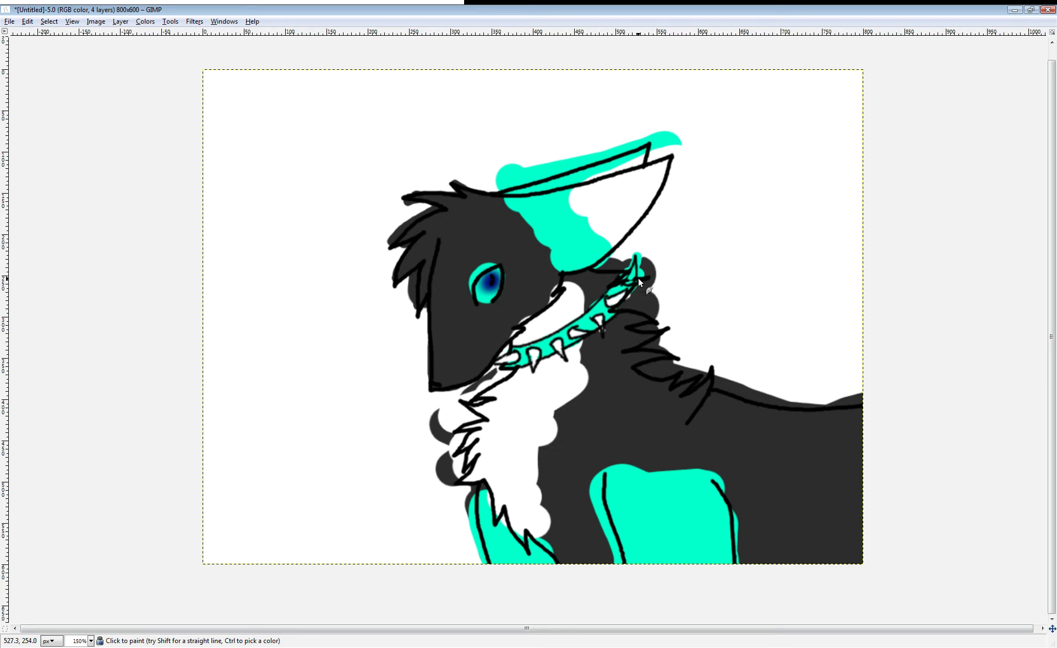
left_click_drag(633, 276, 635, 262)
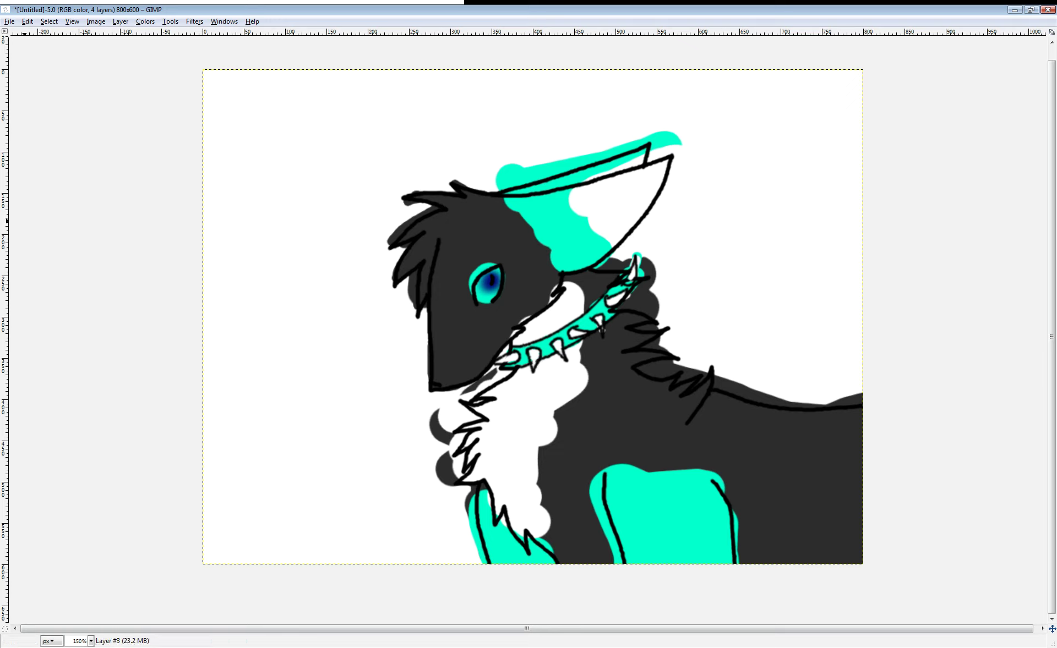
Smudge the front ear's turquoise into its white tip and into the dark grey head with fur-like strokes.
mouse_move(565, 200)
left_mouse_down()
mouse_move(625, 186)
mouse_move(538, 208)
mouse_move(610, 195)
mouse_move(556, 216)
mouse_move(620, 203)
mouse_move(597, 226)
mouse_move(558, 234)
mouse_move(615, 211)
mouse_move(599, 252)
left_mouse_up()
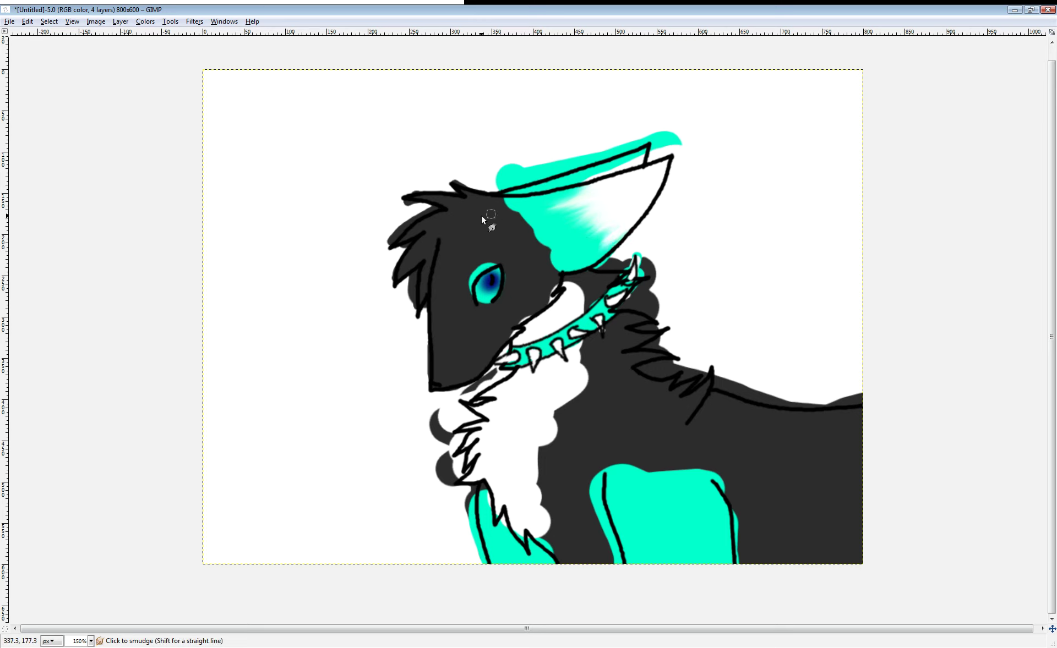
mouse_move(525, 207)
left_mouse_down()
mouse_move(500, 210)
mouse_move(580, 217)
mouse_move(557, 267)
mouse_move(534, 196)
left_mouse_up()
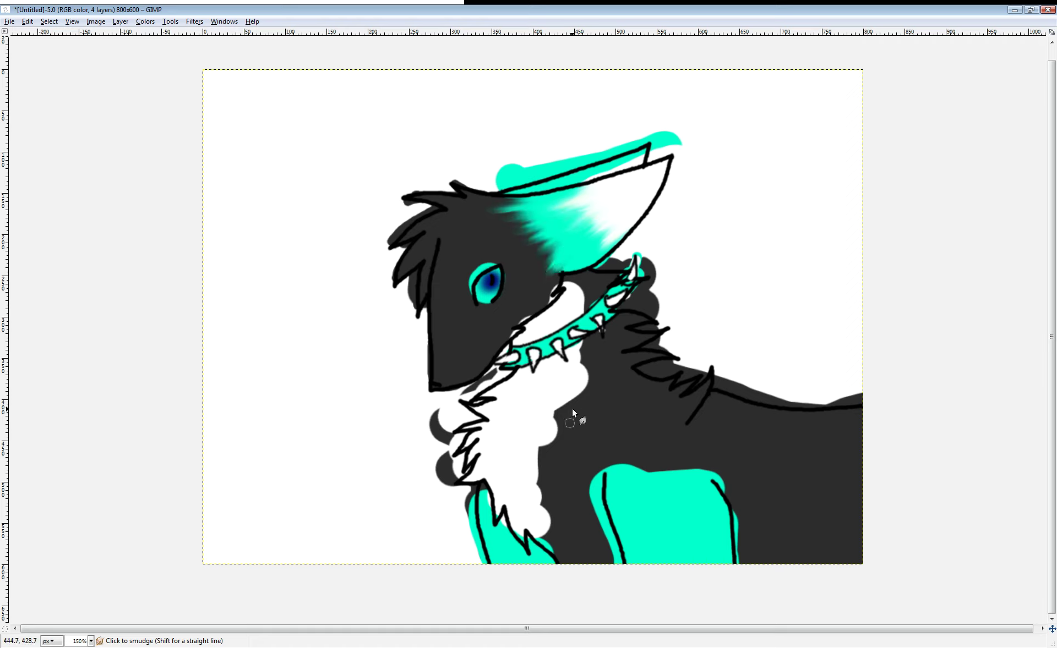
Smudge the white throat and chest edge into the dark body as fur, and pull the near leg's front turquoise corner upward.
mouse_move(566, 303)
left_mouse_down()
mouse_move(576, 278)
mouse_move(583, 343)
mouse_move(598, 338)
mouse_move(575, 388)
left_mouse_up()
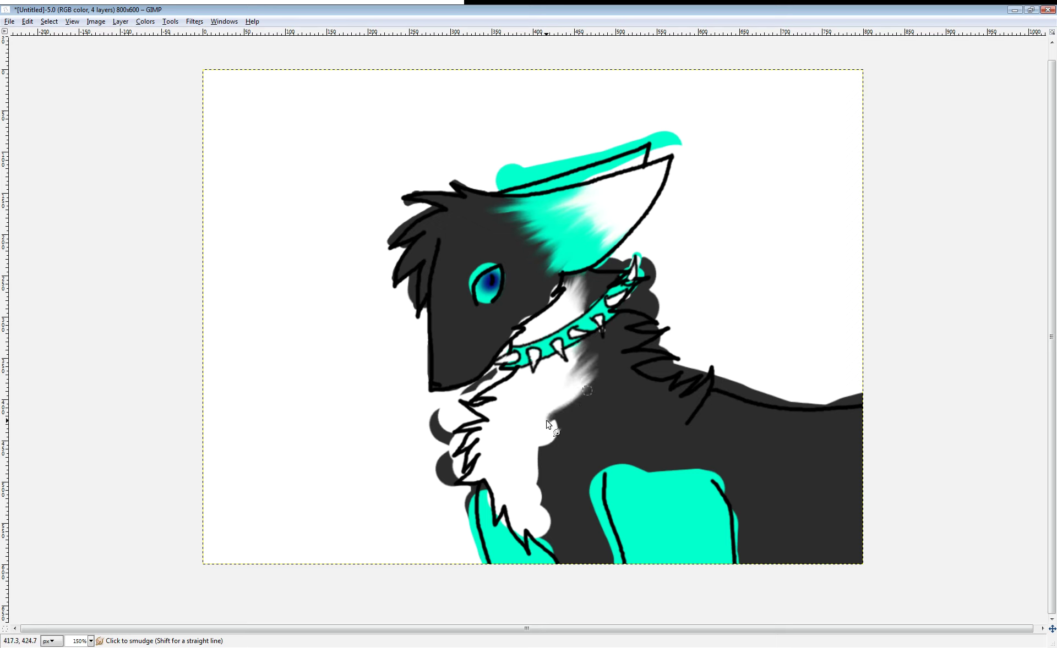
mouse_move(547, 420)
left_mouse_down()
mouse_move(541, 440)
mouse_move(561, 426)
mouse_move(533, 498)
mouse_move(542, 464)
mouse_move(539, 537)
left_mouse_up()
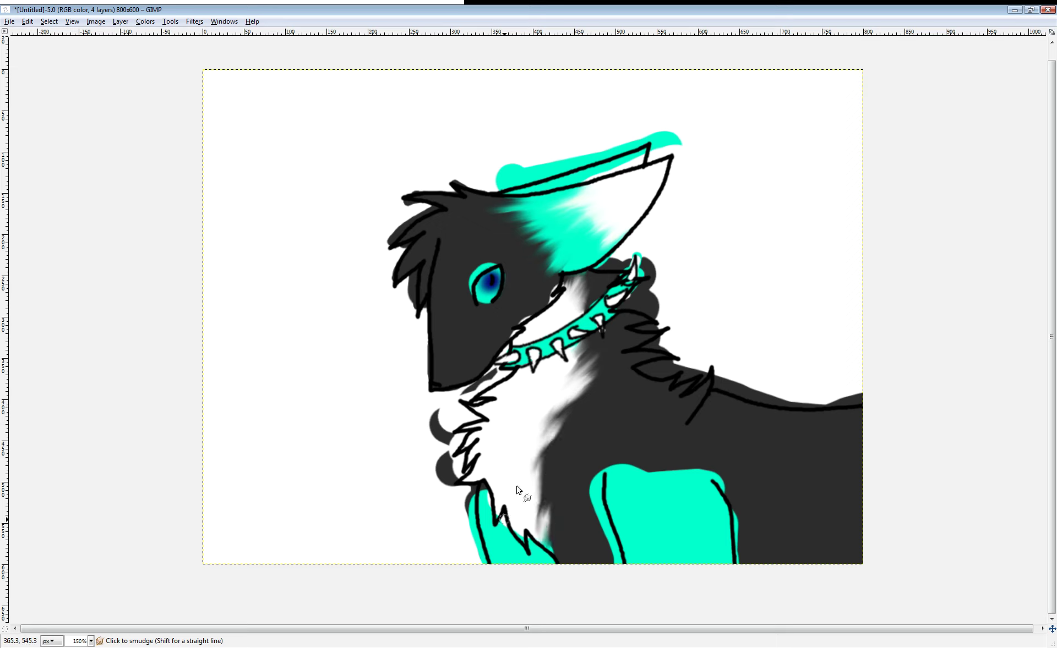
mouse_move(550, 490)
left_mouse_down()
mouse_move(529, 525)
mouse_move(523, 472)
left_mouse_up()
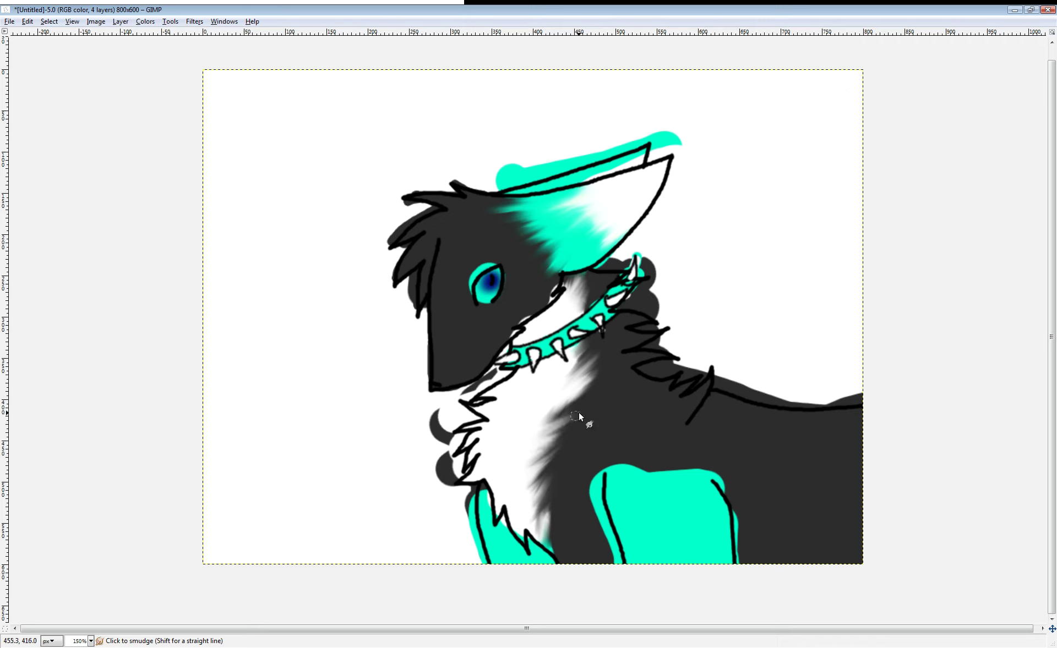
left_click_drag(576, 412, 541, 429)
left_click_drag(579, 385, 590, 353)
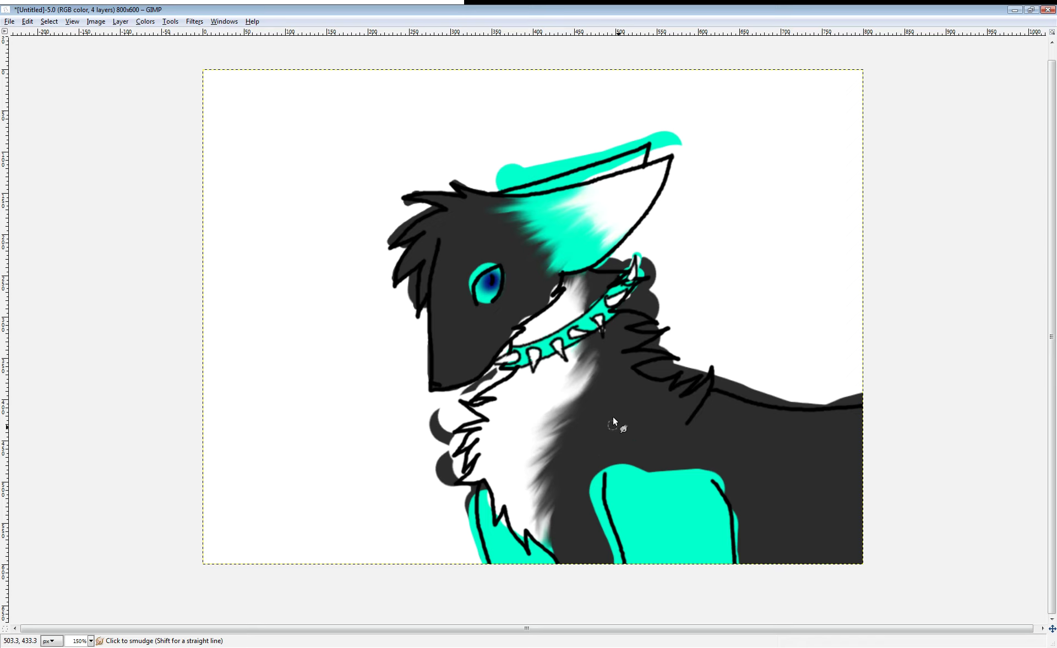
left_click_drag(610, 471, 625, 461)
mouse_move(630, 510)
left_mouse_down()
mouse_move(632, 461)
mouse_move(658, 448)
mouse_move(685, 476)
mouse_move(691, 449)
mouse_move(696, 470)
mouse_move(724, 443)
left_mouse_up()
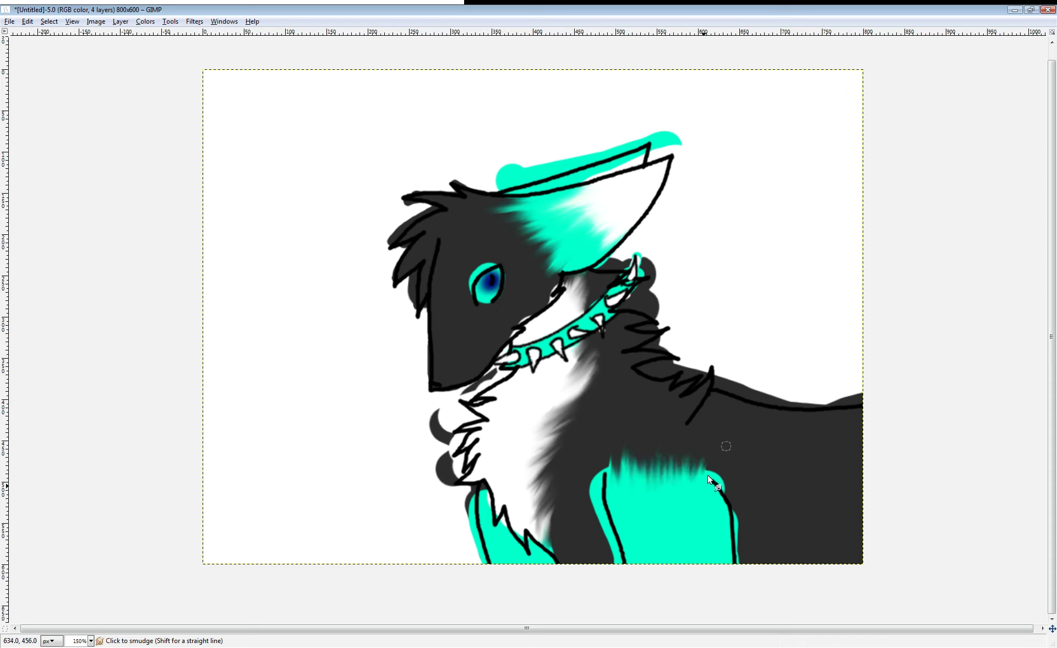
mouse_move(707, 477)
left_mouse_down()
mouse_move(692, 493)
mouse_move(665, 460)
mouse_move(680, 499)
mouse_move(580, 477)
mouse_move(656, 467)
mouse_move(661, 456)
left_mouse_up()
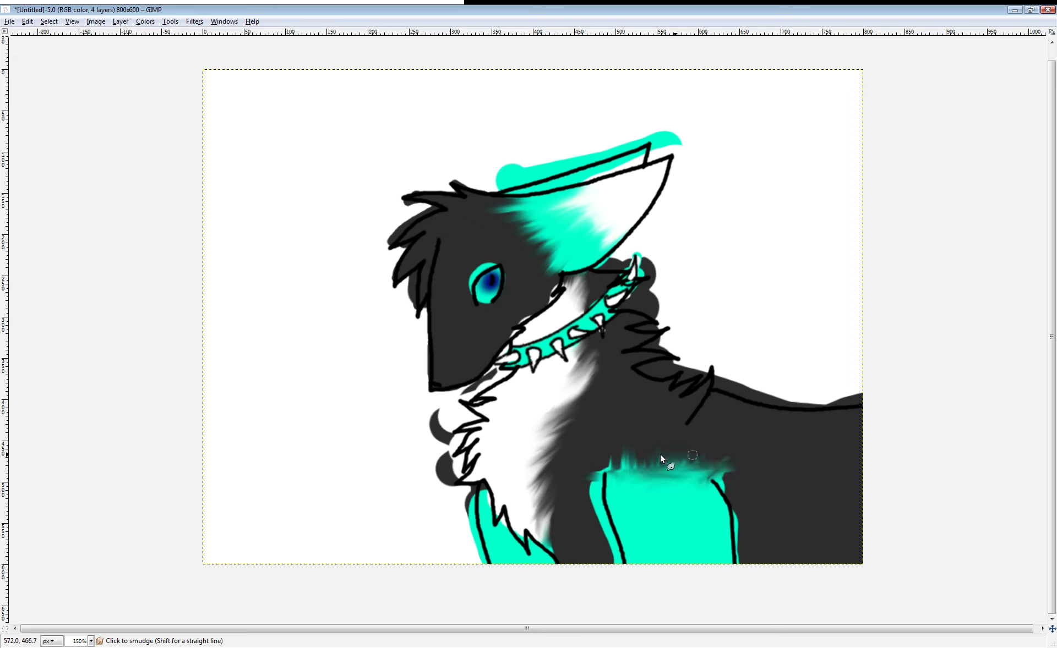
key("ctrl+z")
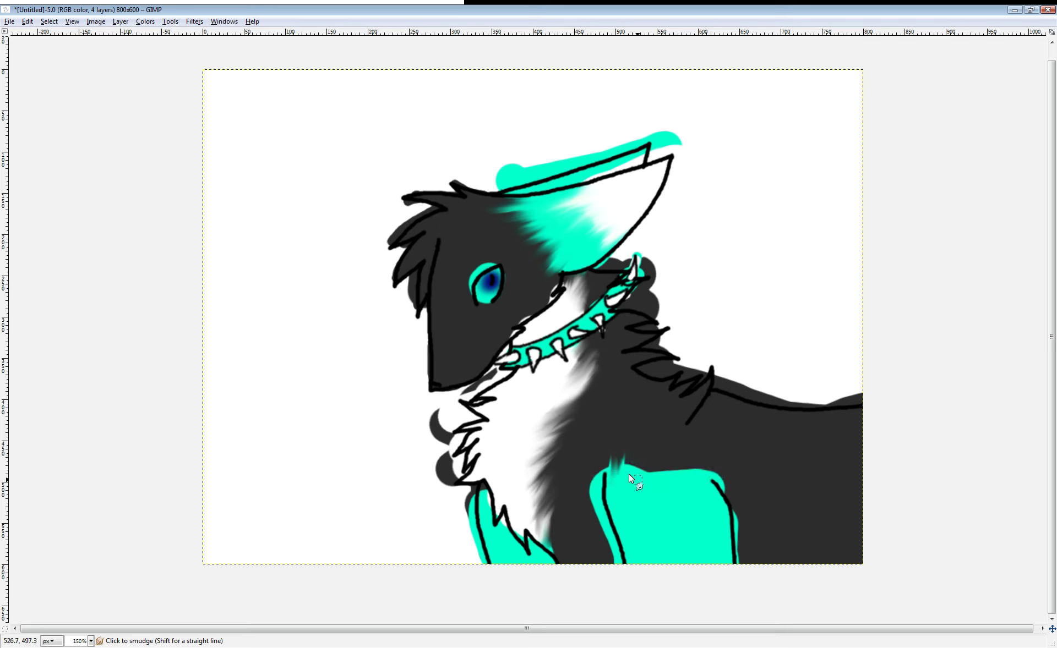
Smudge the near front leg's turquoise top edge upward into the dark body in jagged fur strokes.
left_click_drag(631, 476, 631, 436)
mouse_move(633, 479)
left_mouse_down()
mouse_move(682, 502)
mouse_move(699, 458)
left_mouse_up()
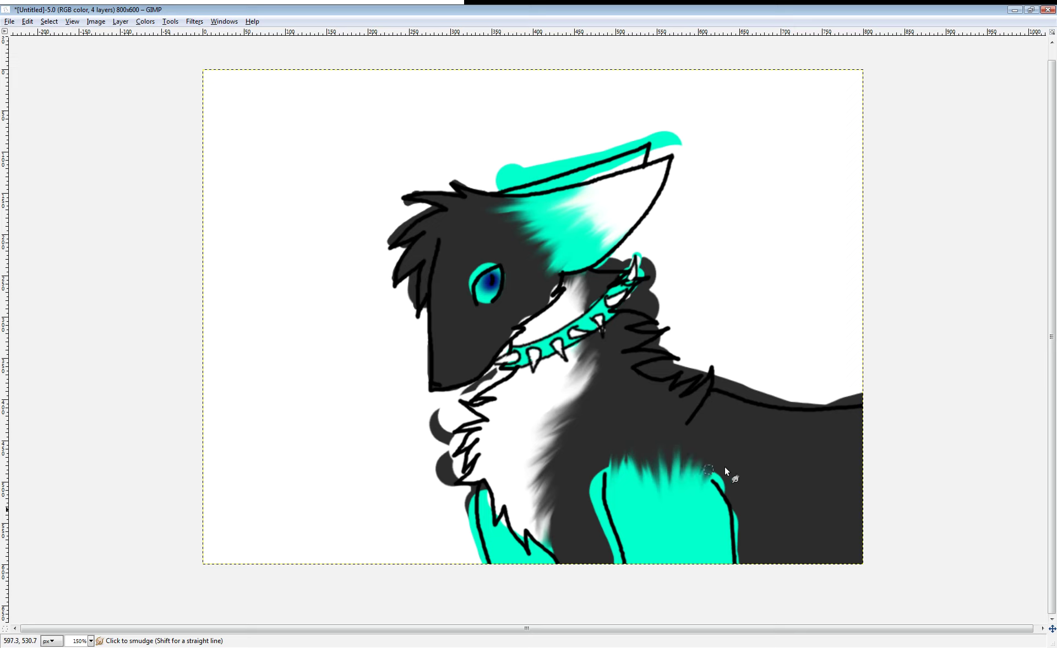
mouse_move(701, 503)
left_mouse_down()
mouse_move(722, 473)
mouse_move(746, 472)
mouse_move(738, 399)
left_mouse_up()
left_click_drag(622, 503, 592, 460)
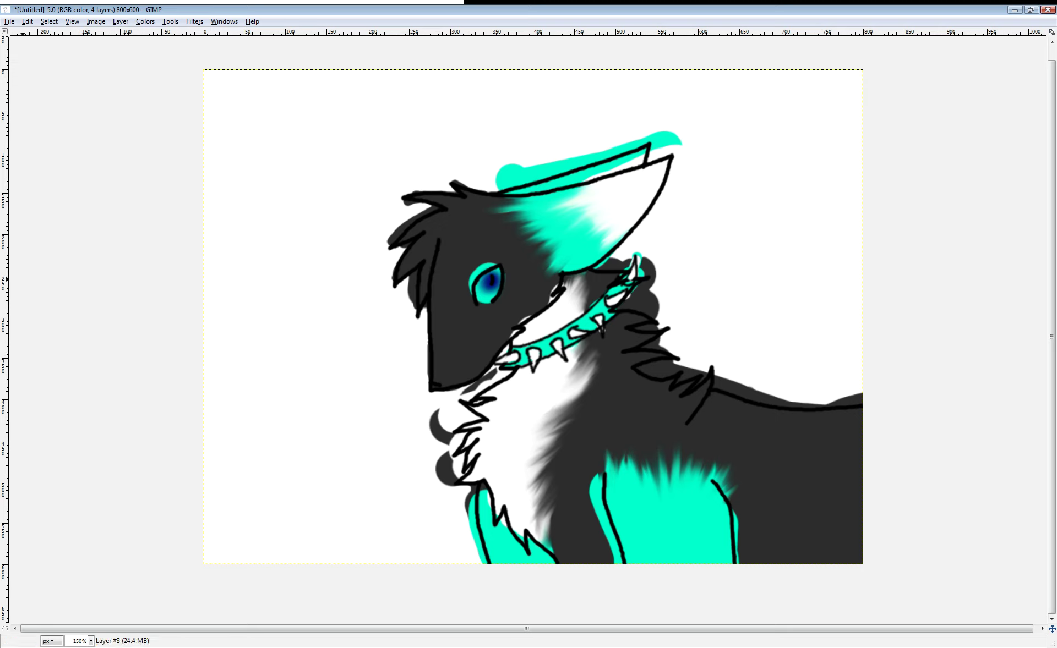
Erase the dark grey and turquoise paint spilling outside the chest fur and far front leg outlines.
key("shift+e")
left_click_drag(434, 407, 446, 446)
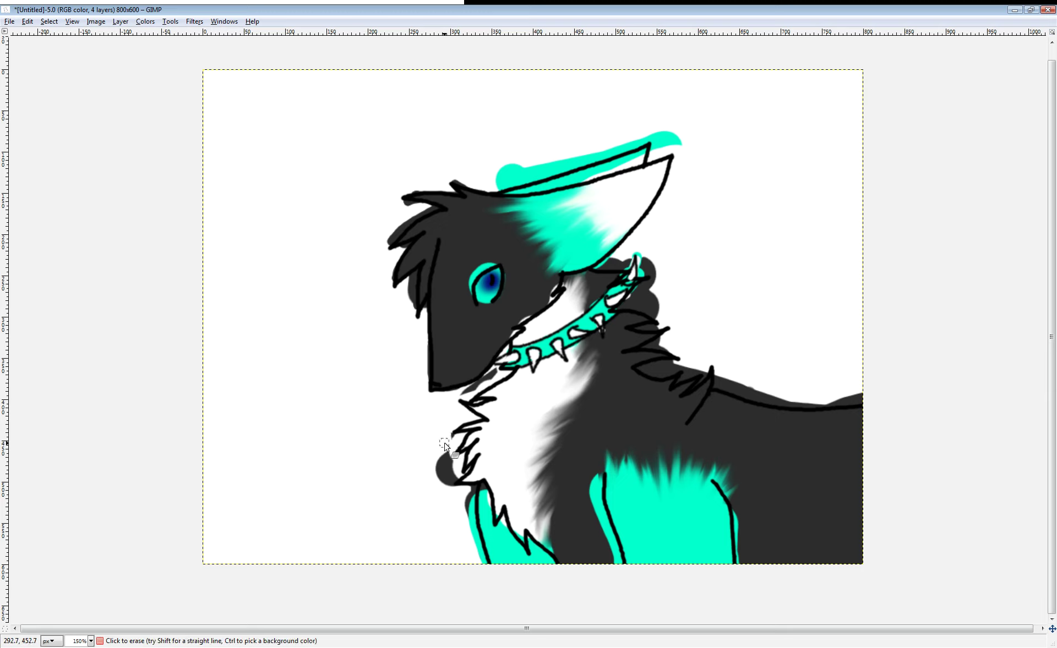
mouse_move(445, 450)
left_mouse_down()
mouse_move(451, 480)
mouse_move(458, 472)
mouse_move(438, 484)
mouse_move(453, 475)
mouse_move(442, 493)
mouse_move(474, 490)
mouse_move(486, 569)
mouse_move(475, 521)
left_mouse_up()
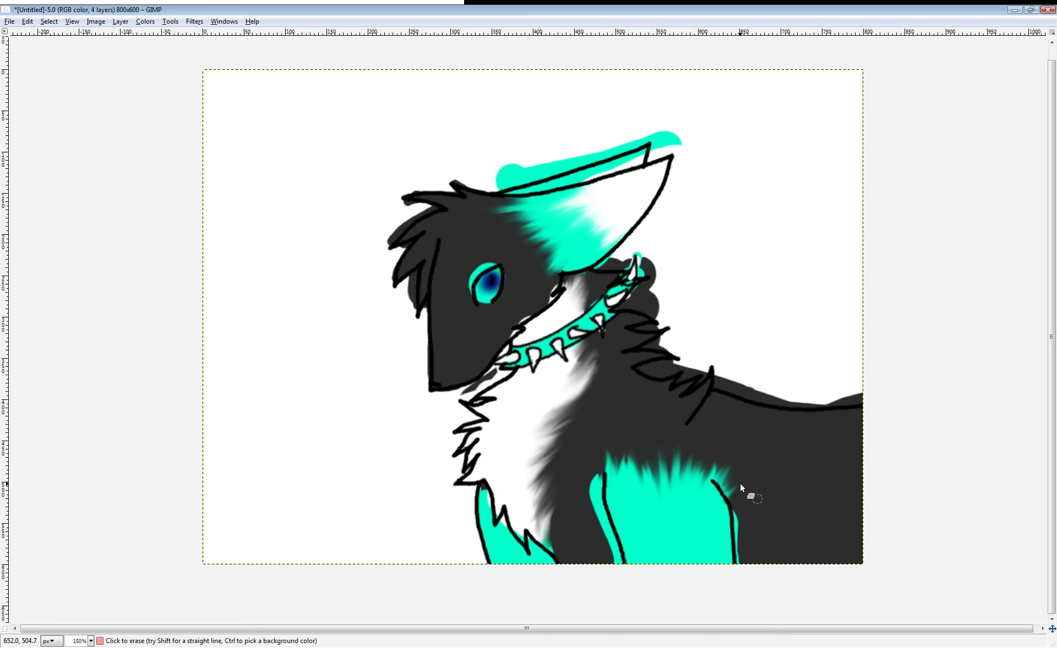
Erase the excess paint outside the back line, the neck fur spikes and the rear end of the collar.
mouse_move(722, 375)
left_mouse_down()
mouse_move(765, 399)
mouse_move(727, 379)
mouse_move(762, 401)
left_mouse_up()
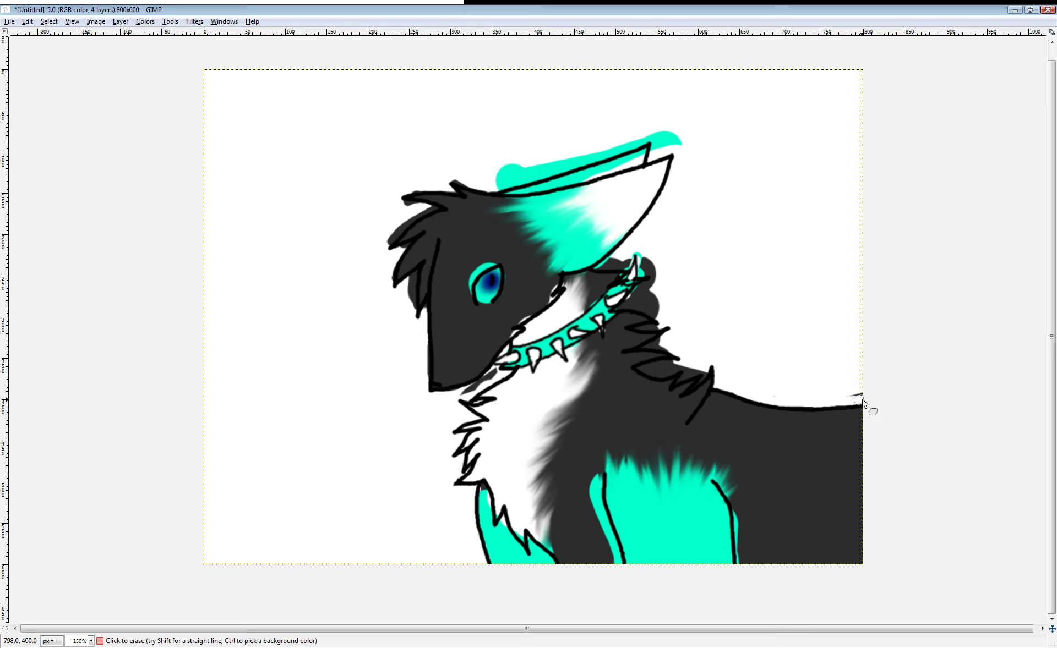
left_click_drag(868, 411, 837, 402)
left_click_drag(679, 375, 643, 369)
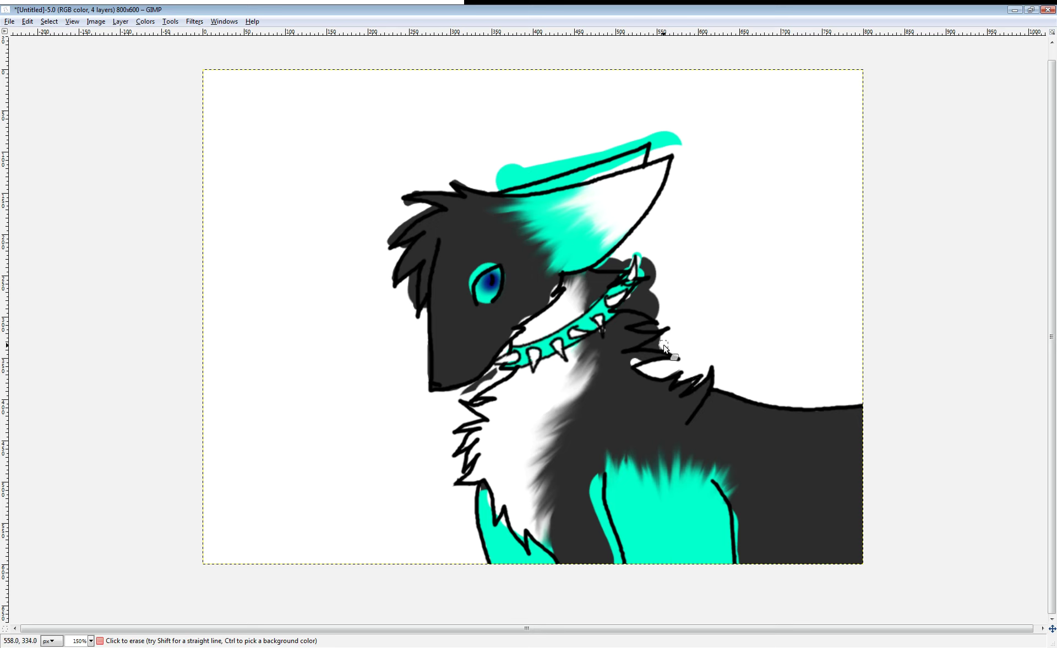
left_click_drag(642, 345, 663, 342)
mouse_move(622, 305)
left_mouse_down()
mouse_move(662, 283)
mouse_move(633, 303)
mouse_move(662, 308)
mouse_move(641, 272)
mouse_move(643, 247)
mouse_move(646, 267)
mouse_move(617, 257)
left_mouse_up()
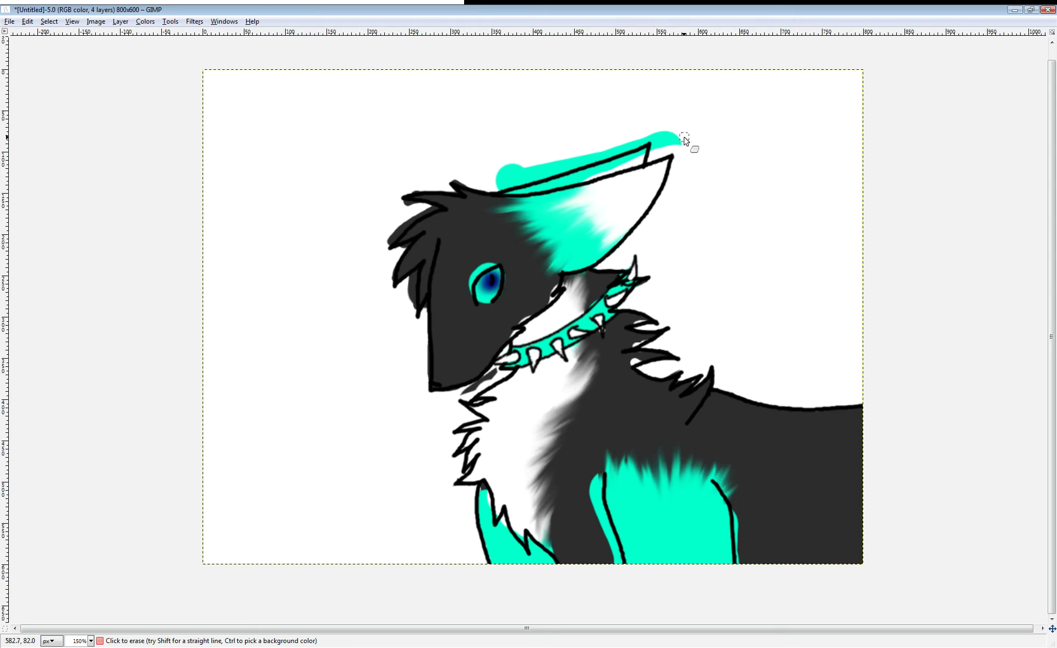
Erase the overspill outside the far ear, around the hair spikes and beneath the jaw.
mouse_move(683, 141)
left_mouse_down()
mouse_move(664, 150)
mouse_move(685, 148)
mouse_move(654, 152)
mouse_move(657, 127)
mouse_move(685, 135)
mouse_move(670, 144)
mouse_move(650, 138)
mouse_move(657, 134)
mouse_move(609, 158)
mouse_move(502, 185)
mouse_move(472, 169)
mouse_move(522, 172)
mouse_move(489, 180)
mouse_move(600, 152)
mouse_move(547, 171)
left_mouse_up()
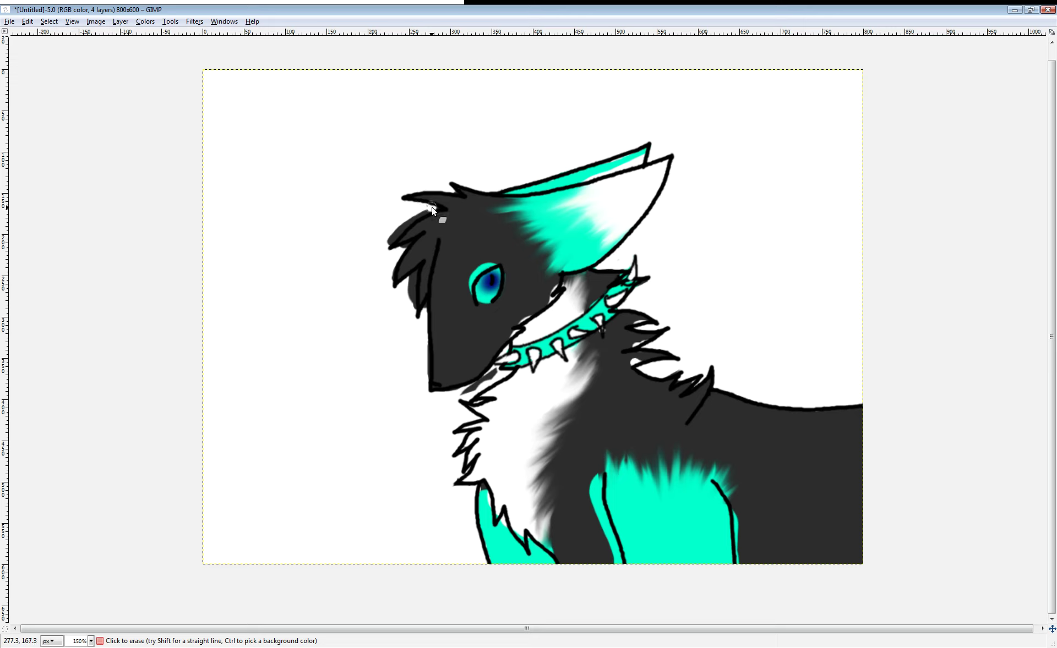
mouse_move(432, 207)
left_mouse_down()
mouse_move(381, 251)
mouse_move(419, 212)
left_mouse_up()
left_click_drag(395, 255, 405, 246)
mouse_move(406, 297)
left_mouse_down()
mouse_move(414, 273)
mouse_move(407, 292)
mouse_move(396, 302)
mouse_move(392, 294)
mouse_move(425, 308)
mouse_move(407, 300)
mouse_move(406, 312)
mouse_move(407, 284)
left_mouse_up()
left_click_drag(455, 398, 496, 377)
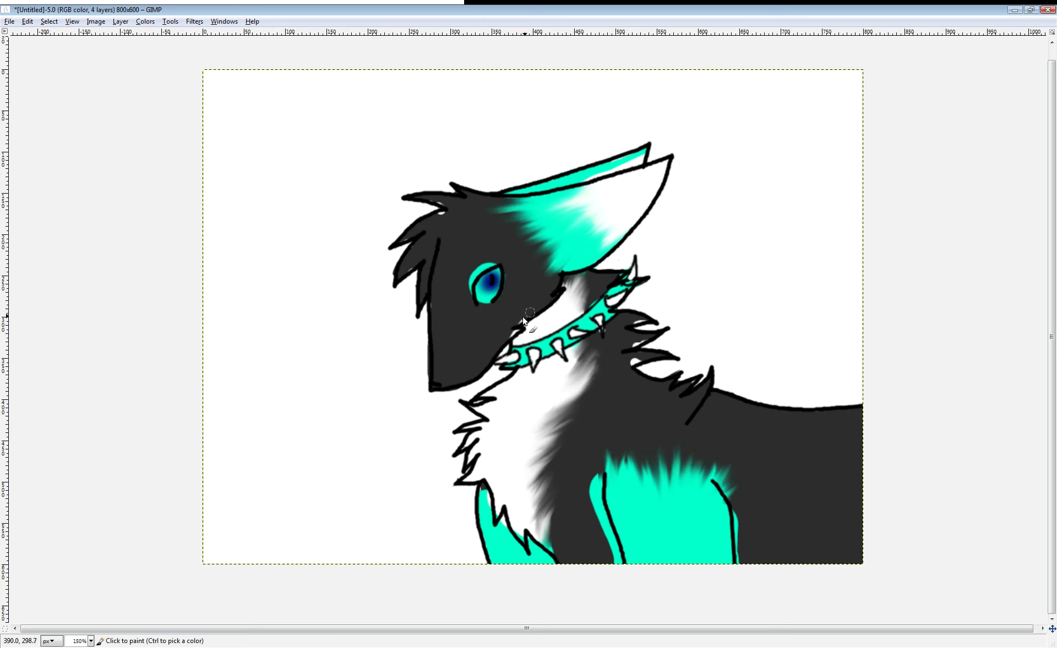
Paint dark grey over the turquoise spilling past both sides of the near front leg, and touch up gaps along the jaw and neck fur.
left_click(513, 335)
mouse_move(605, 529)
left_mouse_down()
mouse_move(598, 483)
mouse_move(597, 530)
left_mouse_up()
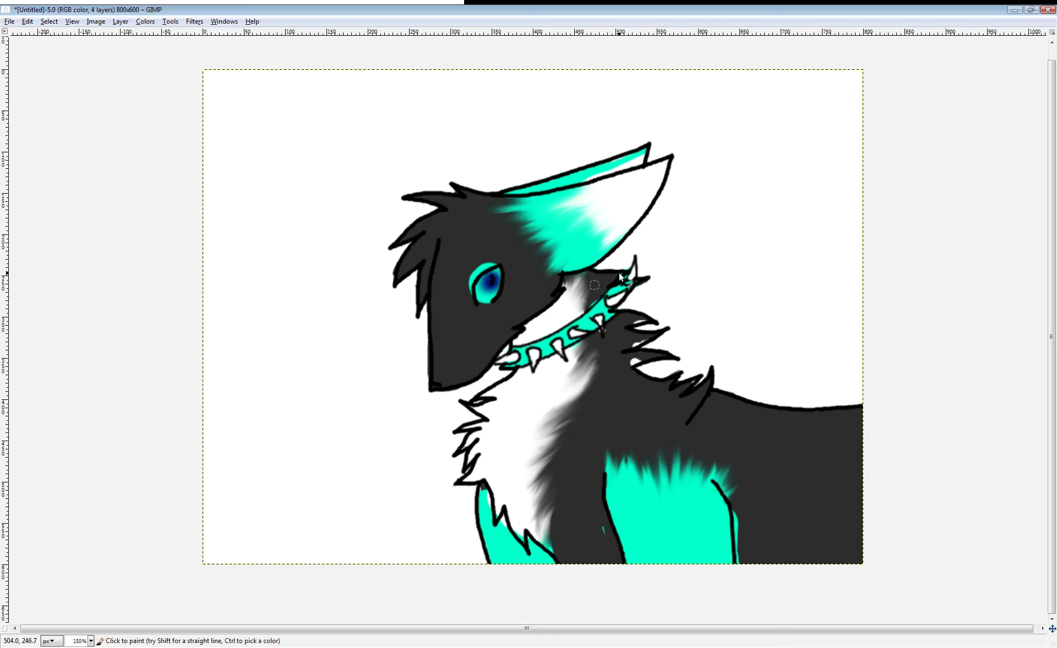
left_click_drag(621, 271, 615, 292)
left_click_drag(735, 508, 740, 560)
mouse_move(627, 361)
left_mouse_down()
mouse_move(642, 362)
mouse_move(647, 335)
left_mouse_up()
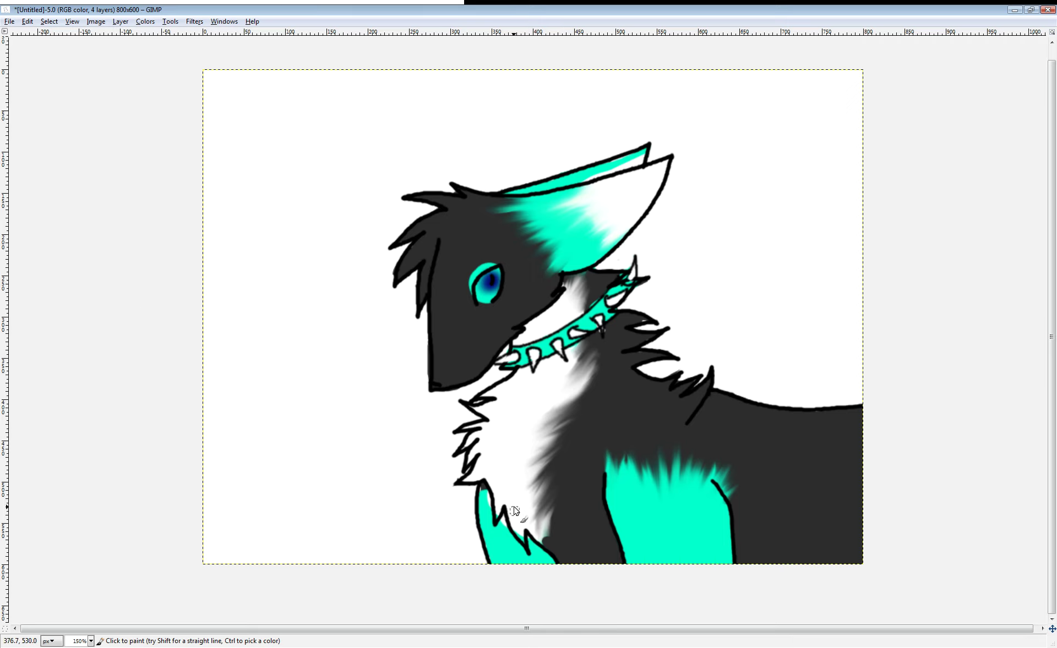
Clean up the lower chest with white, complete the far front leg's turquoise fill, and smudge the chest's white edge into the dark fur.
mouse_move(524, 540)
left_mouse_down()
mouse_move(533, 527)
mouse_move(546, 543)
left_mouse_up()
mouse_move(488, 499)
left_mouse_down()
mouse_move(512, 545)
mouse_move(504, 519)
mouse_move(538, 560)
left_mouse_up()
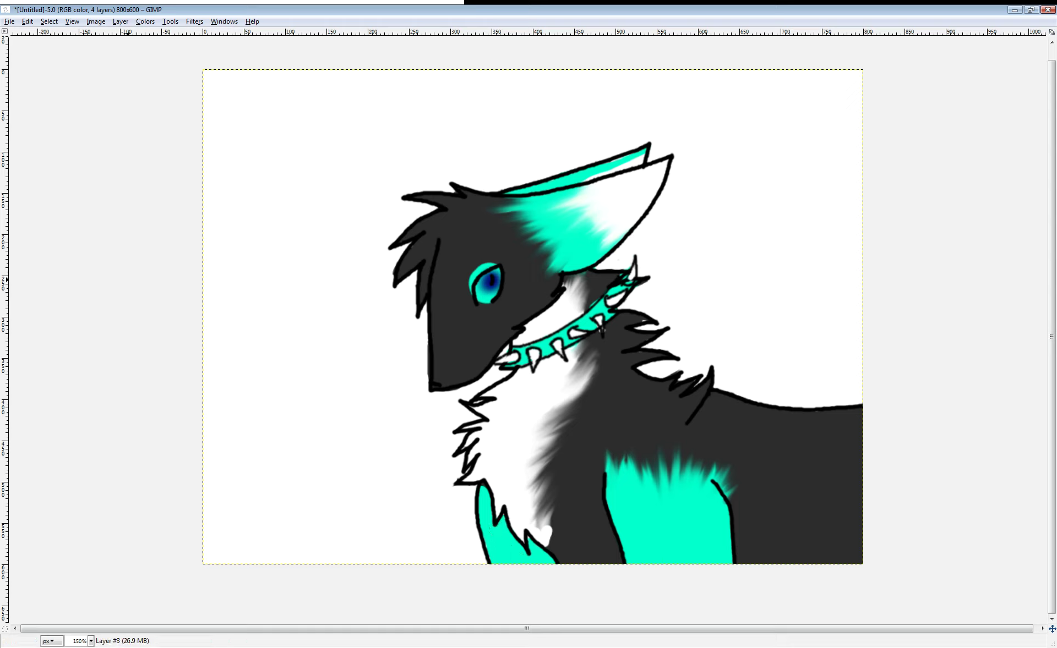
left_click_drag(540, 509, 551, 540)
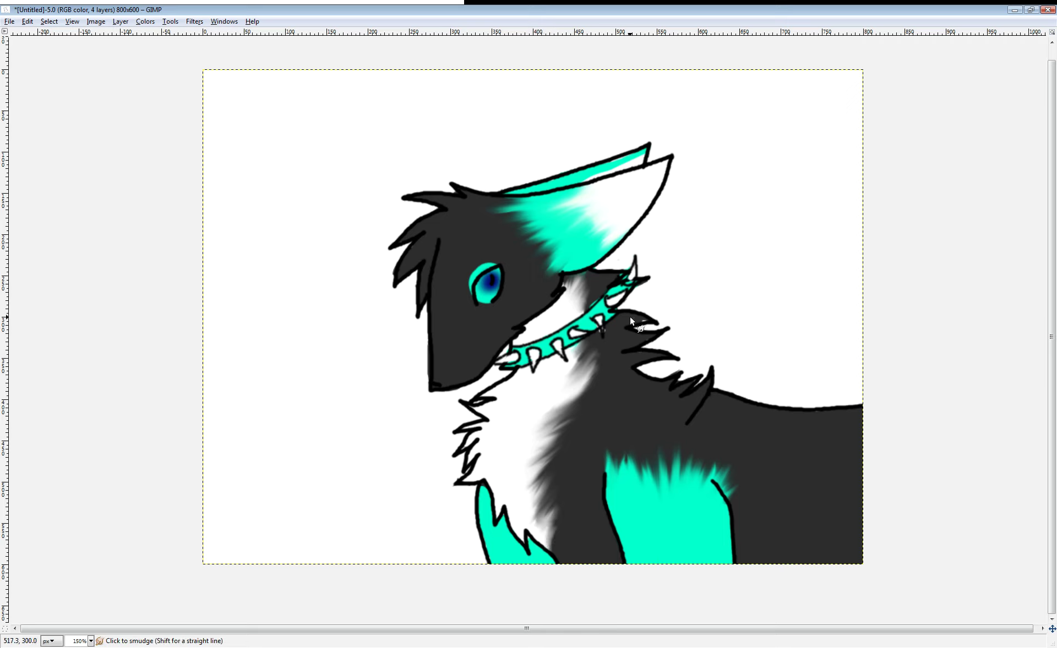
Touch up the colouring of the upper neck fur spikes and around the spikes at the collar's rear end.
left_click_drag(629, 316, 656, 335)
left_click_drag(616, 274, 634, 277)
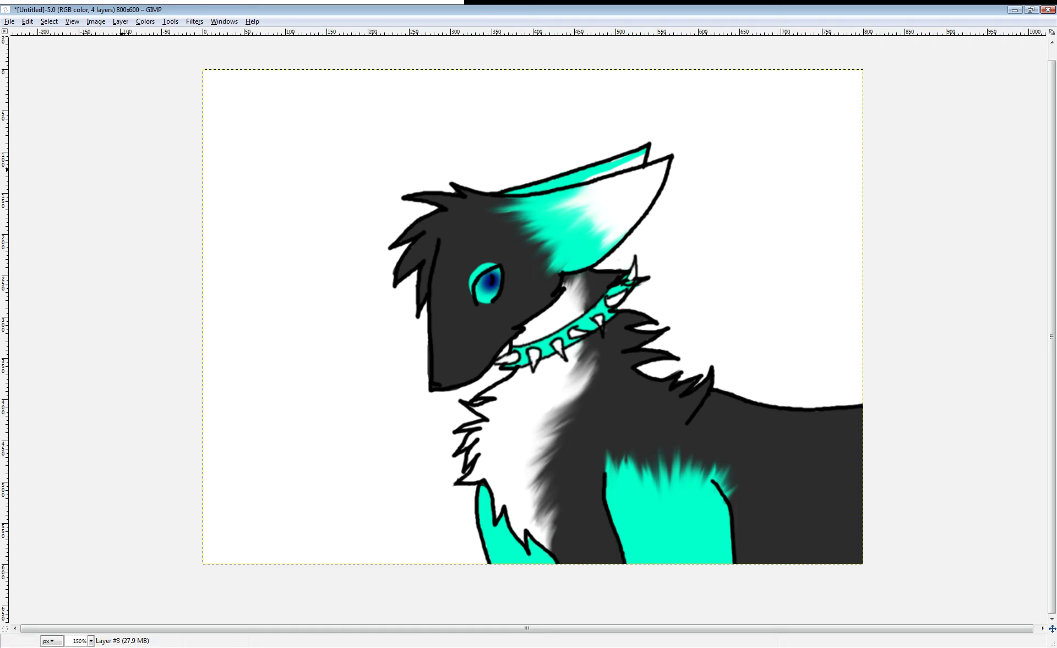
left_click(628, 279)
Outline a curved, hook-shaped marking in thin white lines on the back, just behind the neck fur.
mouse_move(718, 393)
left_mouse_down()
mouse_move(730, 441)
mouse_move(710, 438)
left_mouse_up()
left_click_drag(771, 450, 747, 405)
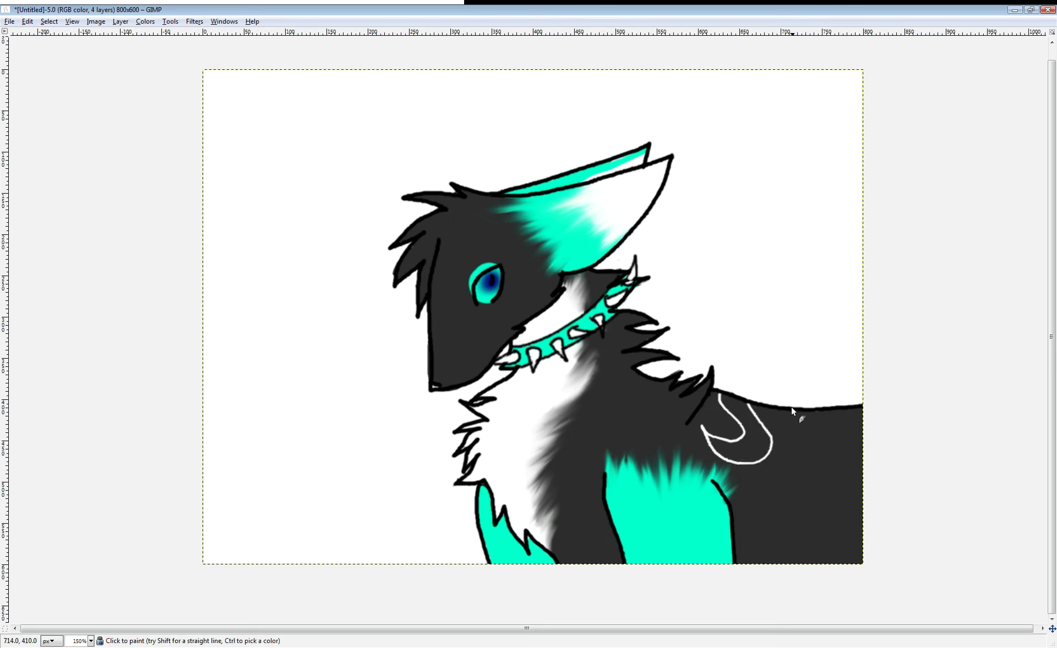
left_click_drag(807, 476, 776, 549)
key("ctrl+z")
key("ctrl+z")
Outline a wavy, pointed stripe down the flank and a curved marking with a hooked end at the canvas edge, both in white.
left_click_drag(794, 537, 804, 413)
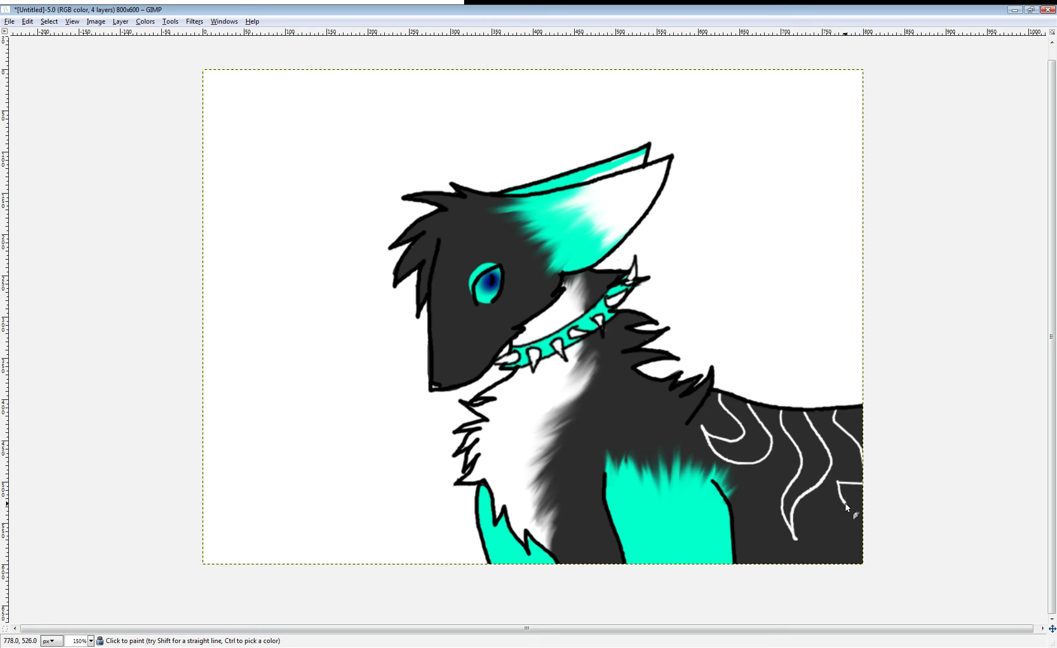
key("ctrl")
mouse_move(842, 405)
left_mouse_down()
mouse_move(853, 446)
mouse_move(846, 495)
mouse_move(836, 490)
left_mouse_up()
key("ctrl+z")
left_click_drag(833, 416, 873, 489)
key("ctrl+z")
left_click_drag(849, 483, 889, 481)
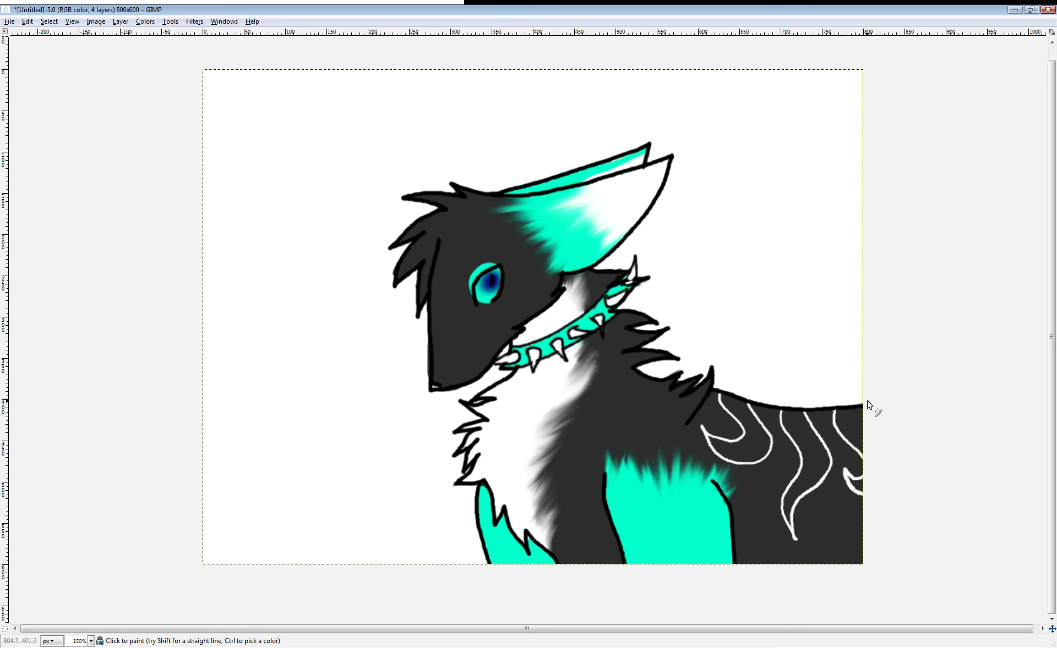